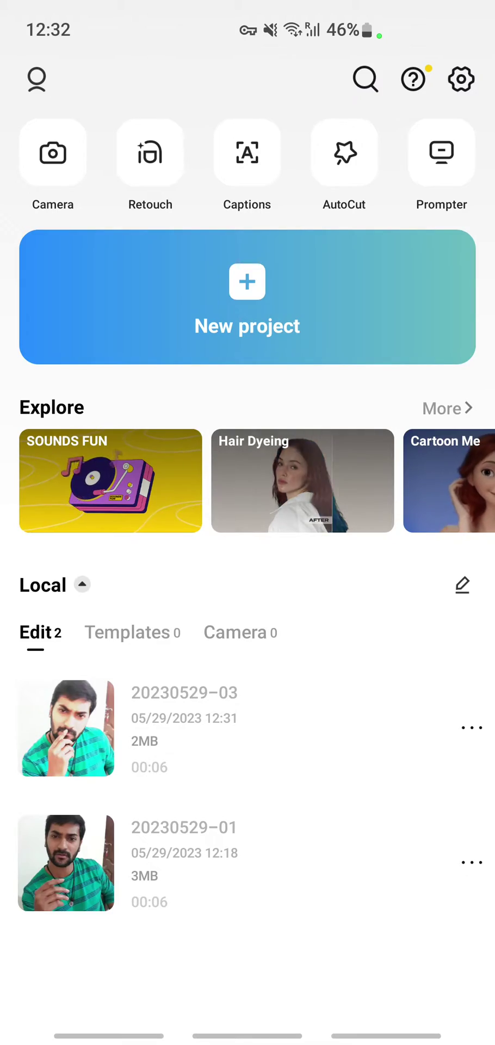
scroll(248, 563, "down", 4)
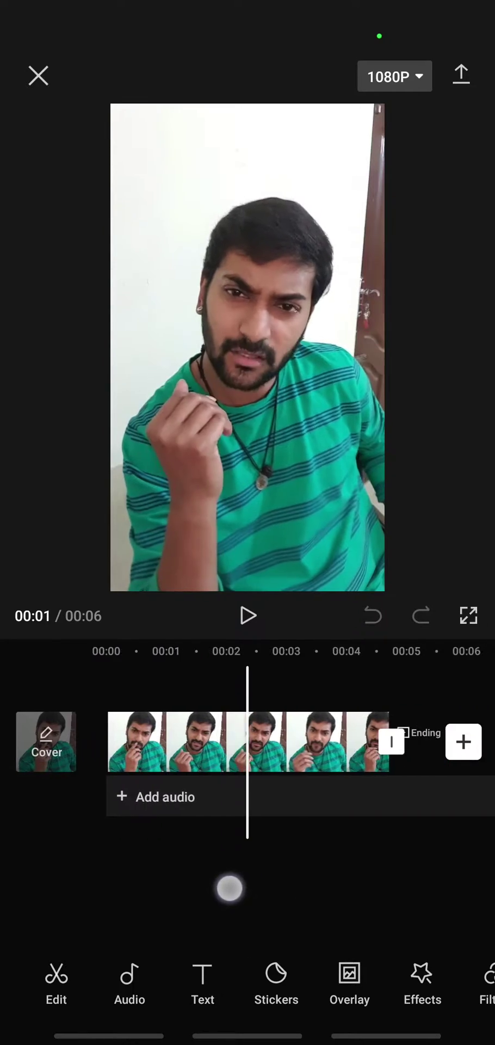
Step: Copy the green-shirt talking-head clip and move the duplicate onto an overlay track
left_click_drag(289, 886, 128, 886)
mouse_move(411, 872)
left_mouse_down()
mouse_move(395, 871)
mouse_move(423, 875)
left_mouse_up()
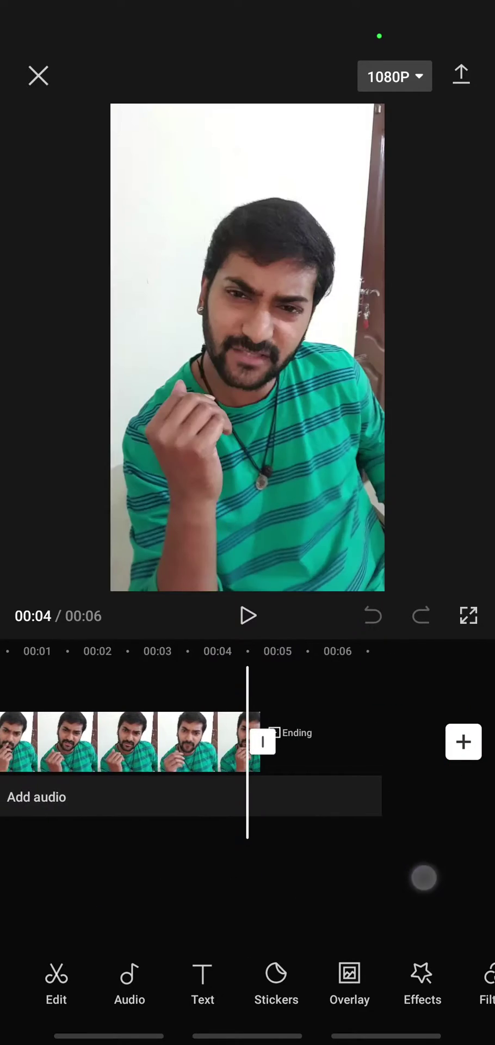
left_click(164, 741)
left_click_drag(340, 1001, 119, 1007)
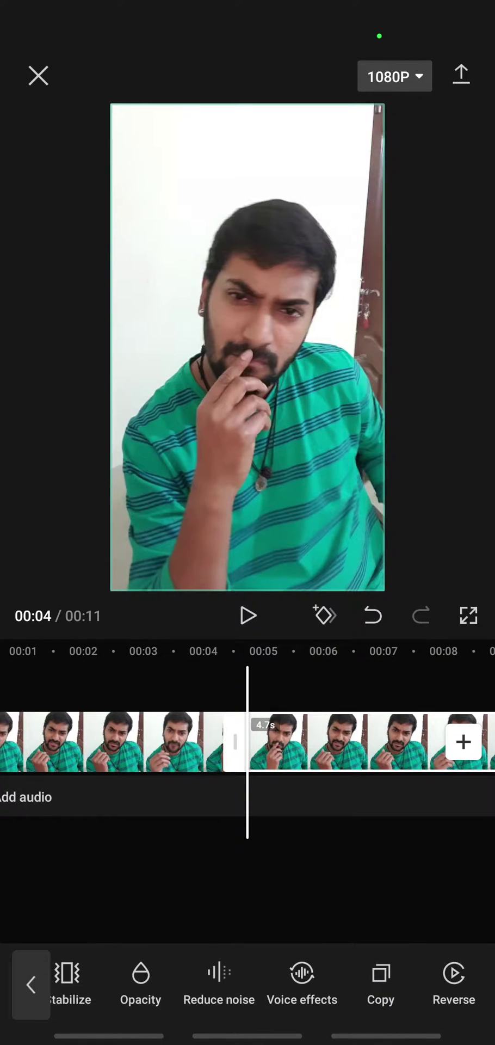
left_click_drag(263, 984, 404, 983)
left_click_drag(348, 972, 464, 972)
left_click(181, 984)
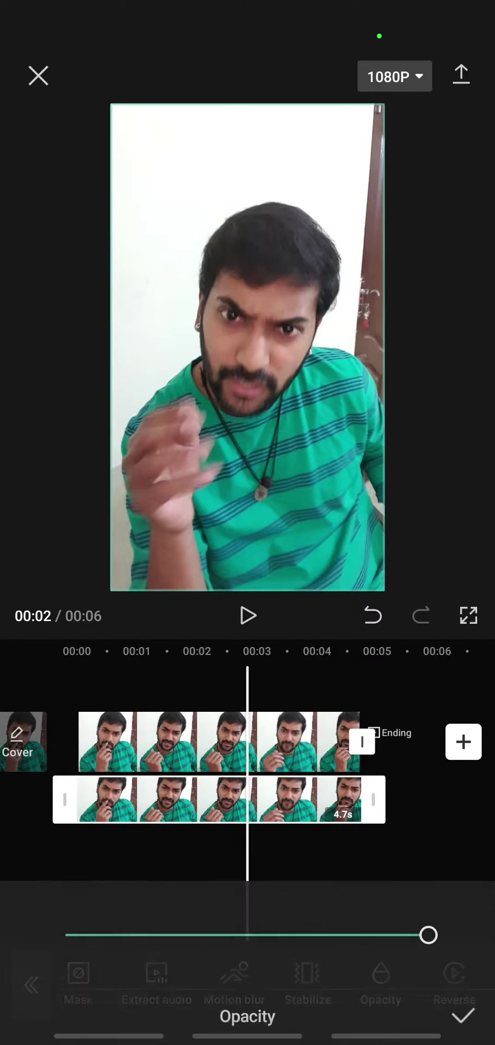
Step: Set the overlay clip's opacity to 85 and return the playhead to the start
left_click_drag(429, 942, 373, 943)
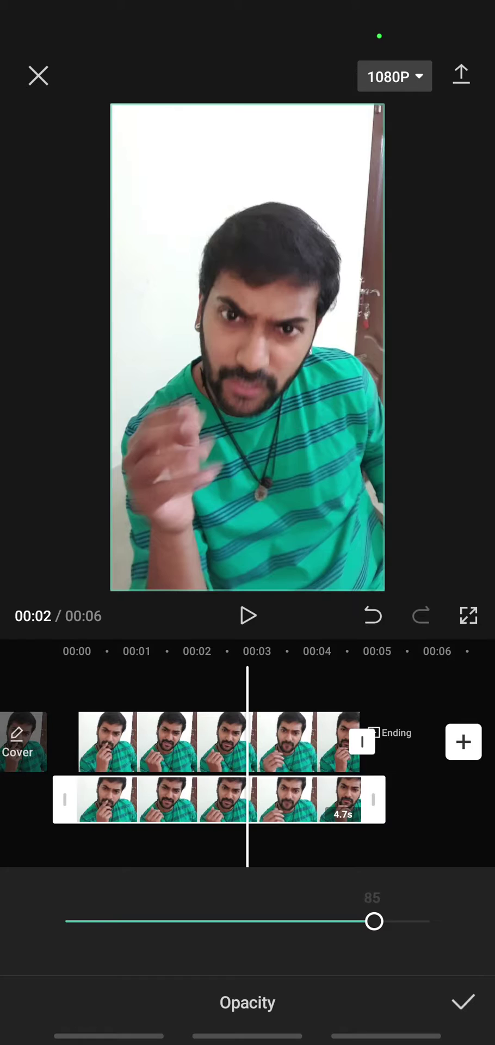
left_click_drag(381, 936, 469, 934)
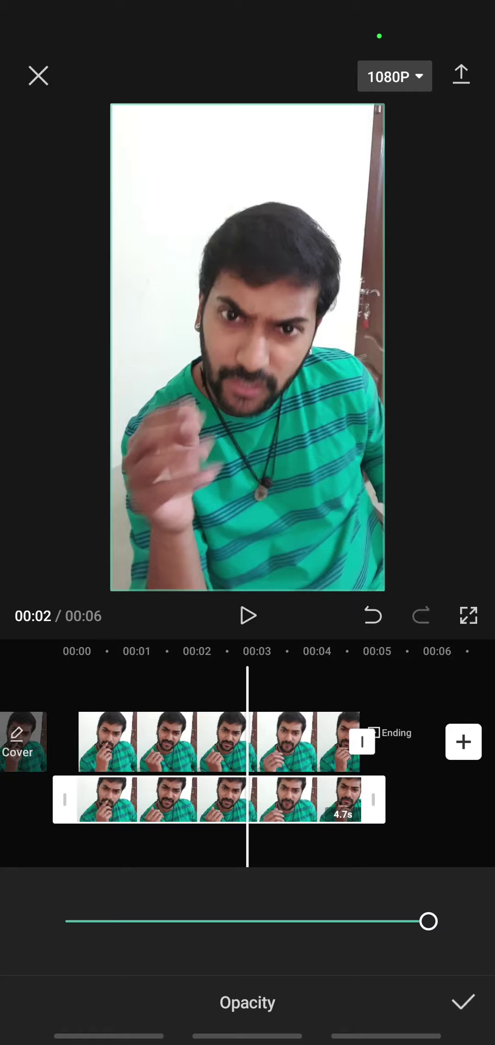
mouse_move(450, 921)
left_mouse_down()
mouse_move(381, 928)
mouse_move(372, 934)
left_mouse_up()
left_click(374, 931)
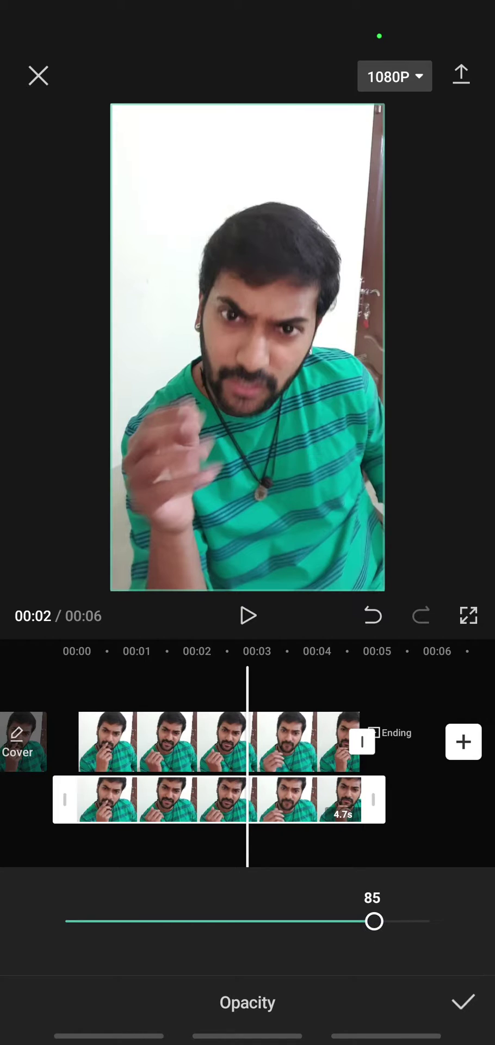
left_click(463, 1001)
left_click_drag(223, 653, 392, 654)
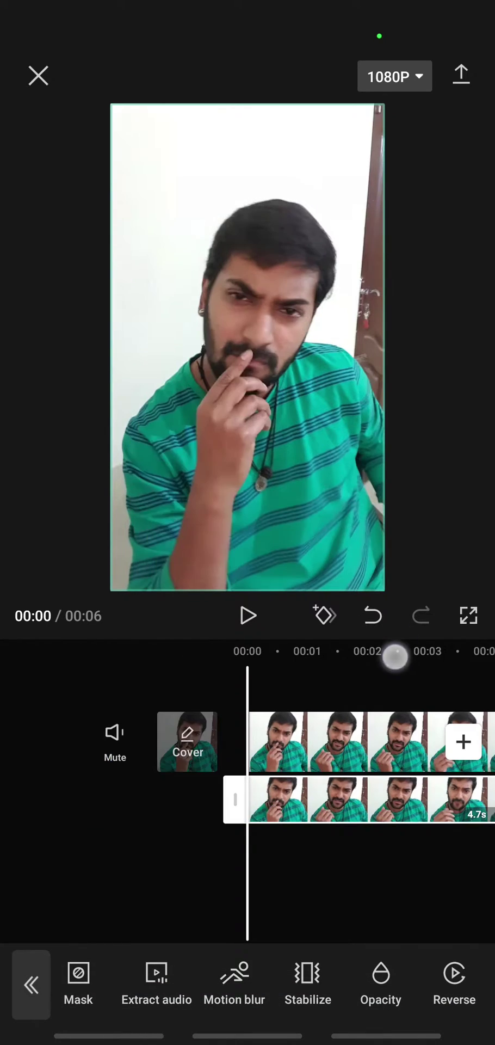
Step: Add the plain white B&W clip from Stock videos as a new overlay
key("Escape")
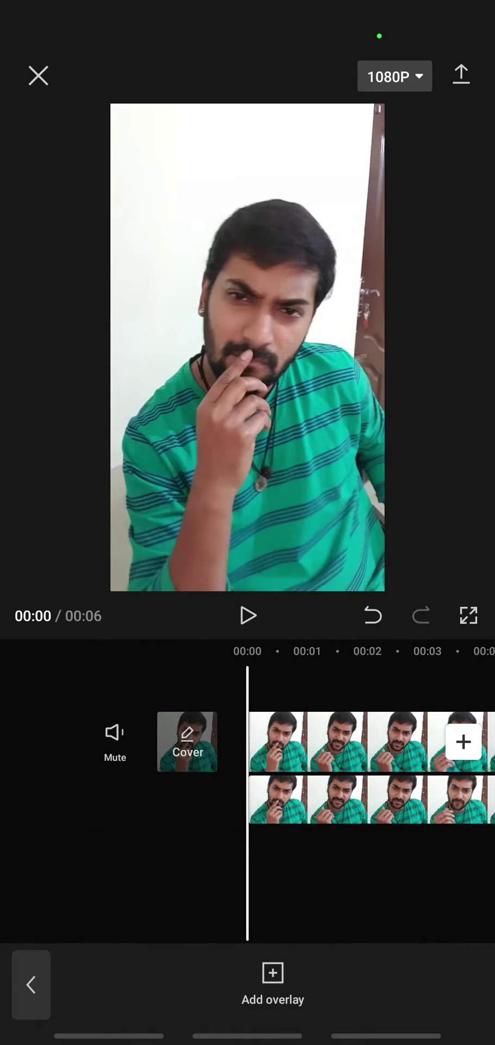
left_click(273, 983)
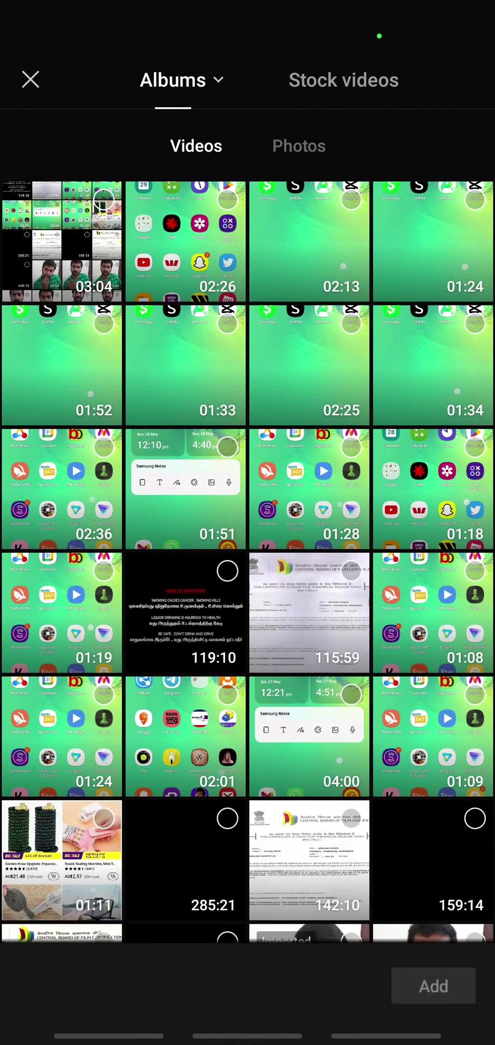
left_click(343, 80)
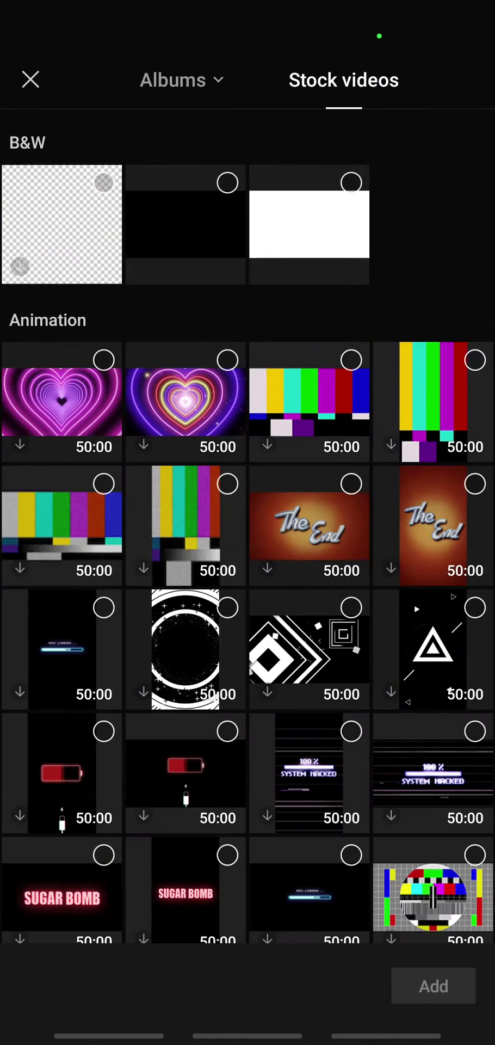
left_click(341, 204)
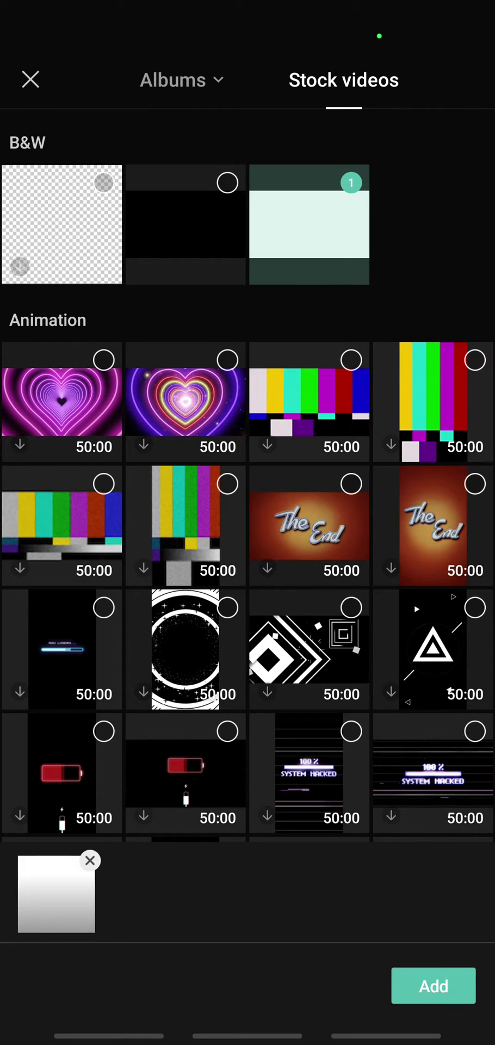
left_click(433, 986)
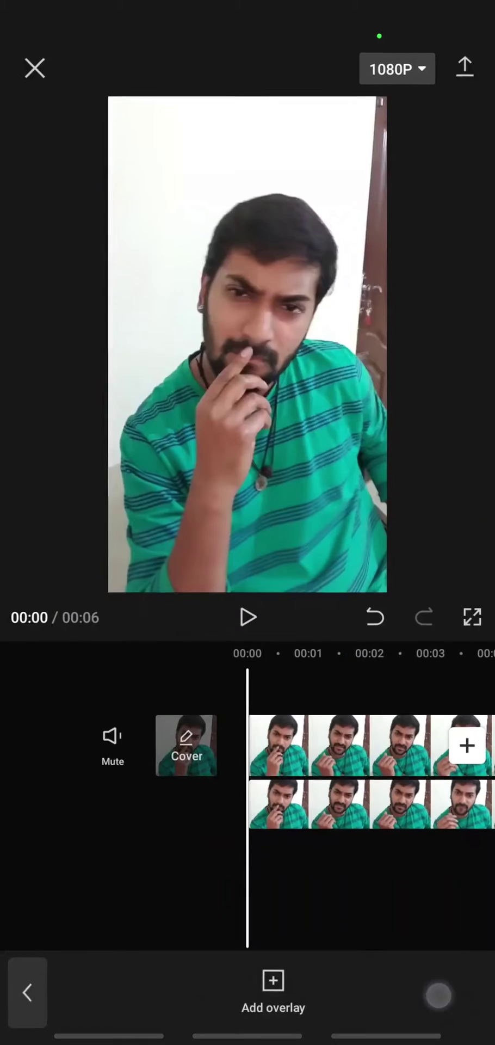
Step: Enlarge the white overlay to fill the frame, confirm its blend mode, and preview it
left_click_drag(257, 304, 346, 240)
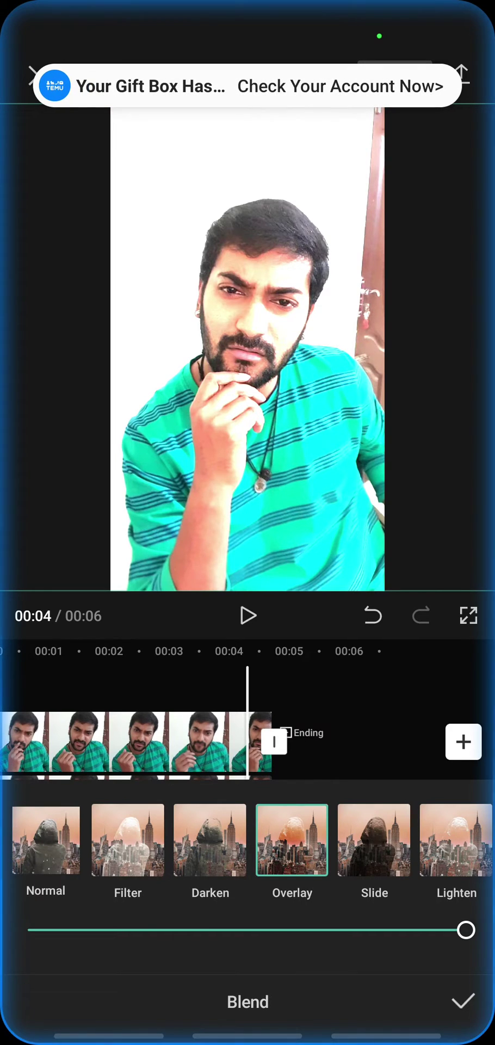
left_click(463, 1000)
left_click_drag(374, 920, 194, 920)
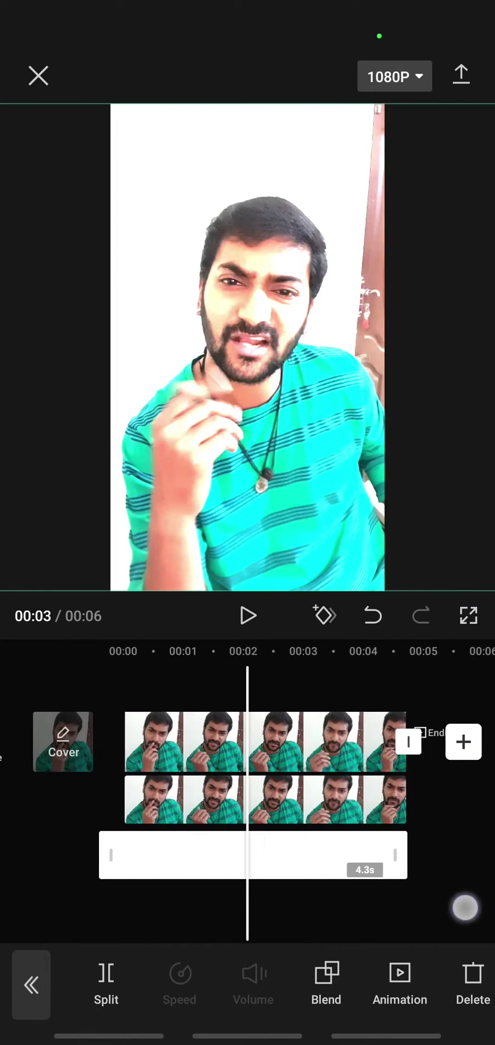
left_click_drag(341, 919, 465, 919)
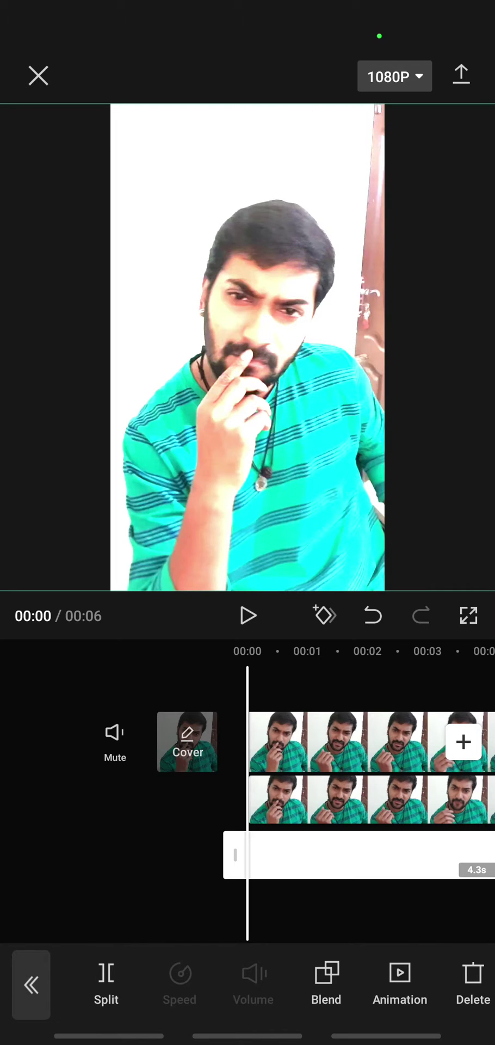
Step: Select and deselect the overlay clips, then return to the main editing toolbar
left_click(165, 865)
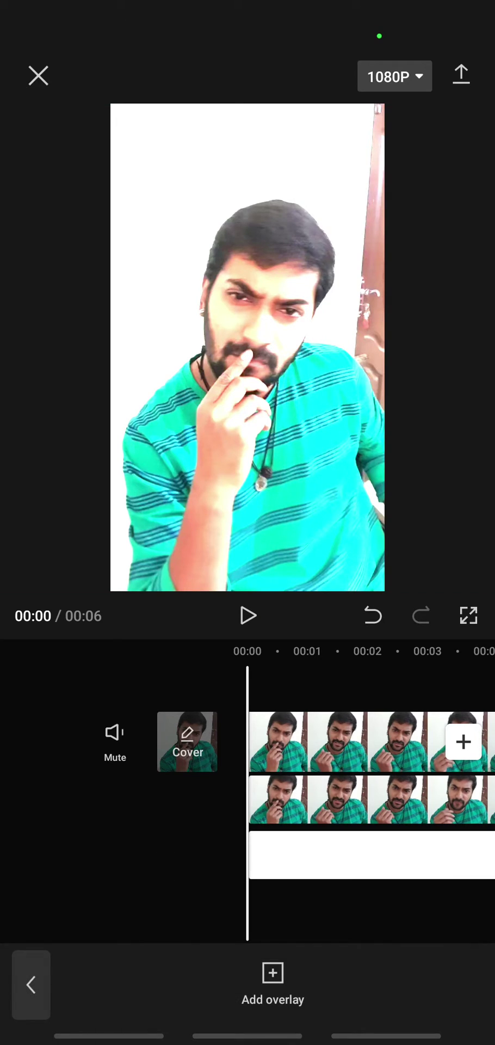
left_click(348, 802)
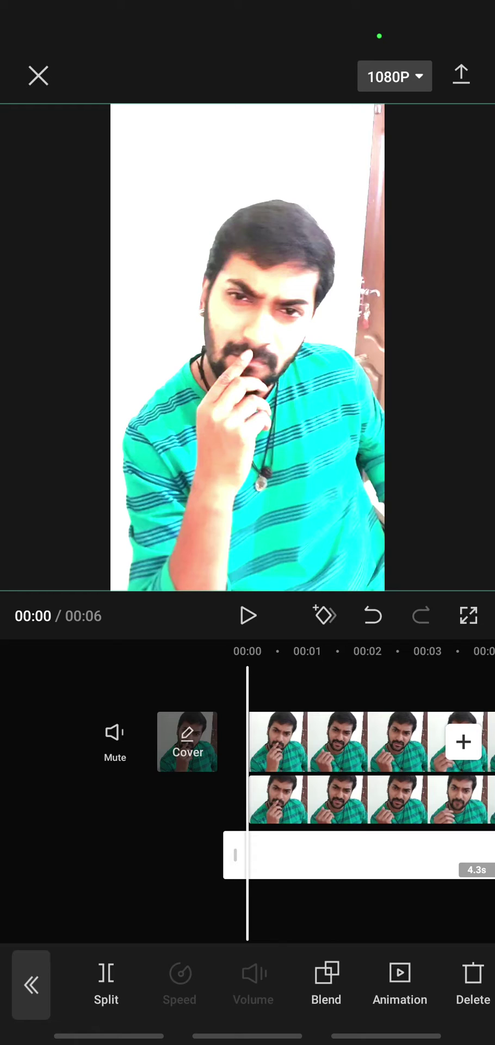
left_click(31, 984)
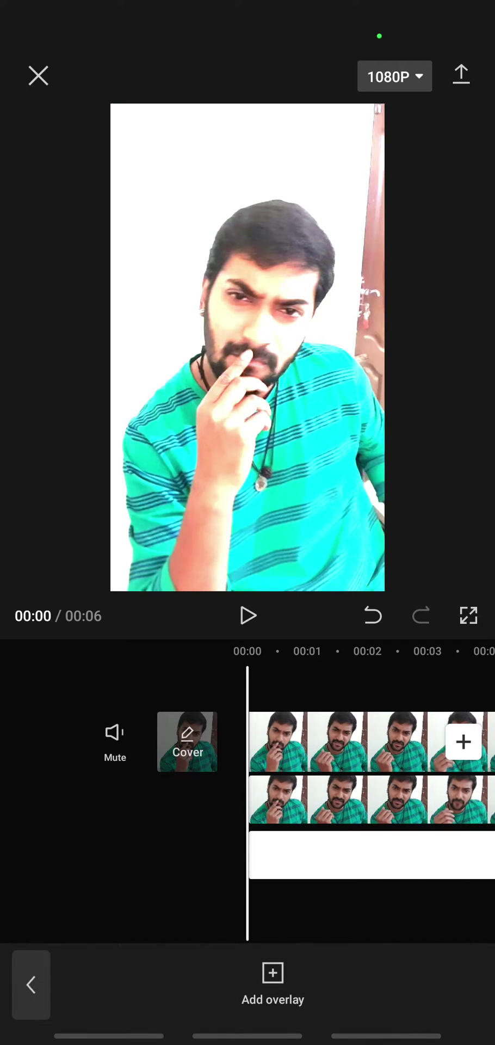
left_click(353, 794)
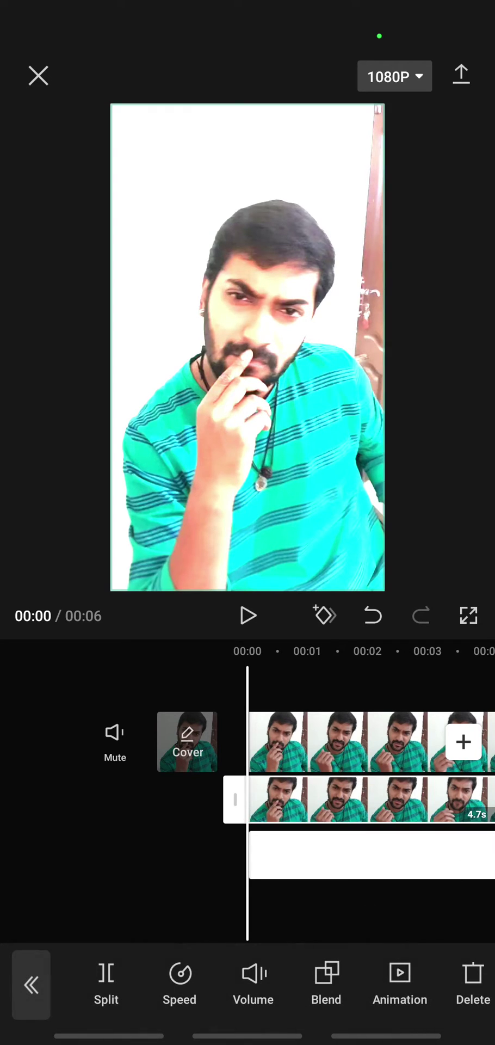
mouse_move(327, 985)
left_mouse_down()
mouse_move(191, 1003)
mouse_move(402, 973)
left_mouse_up()
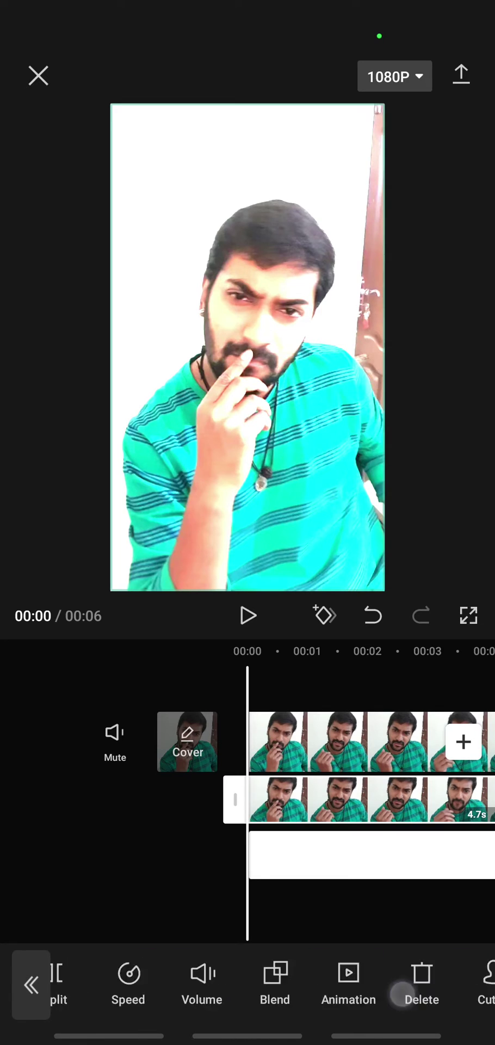
left_click(31, 985)
left_click(31, 985)
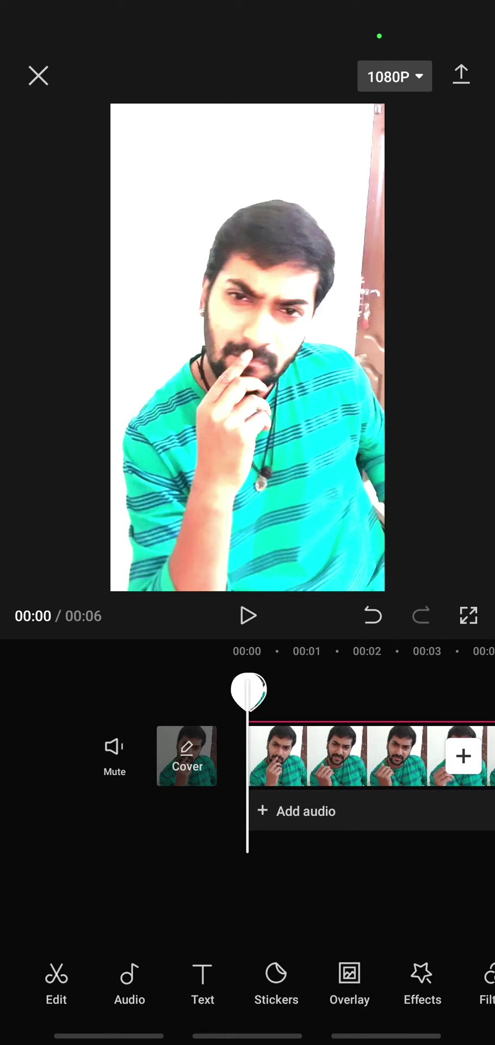
Step: Apply the Flashes effect from Video effects > Light Effect
left_click(422, 985)
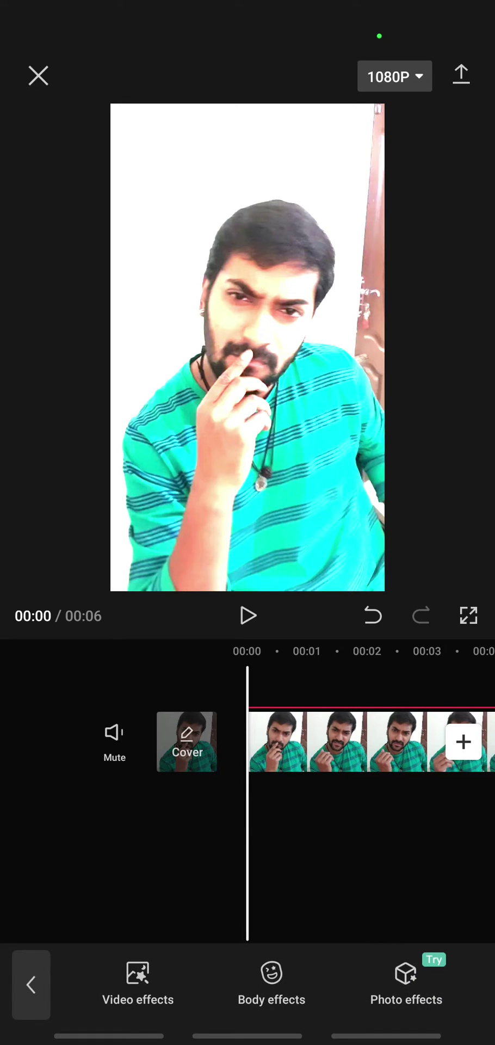
left_click(138, 984)
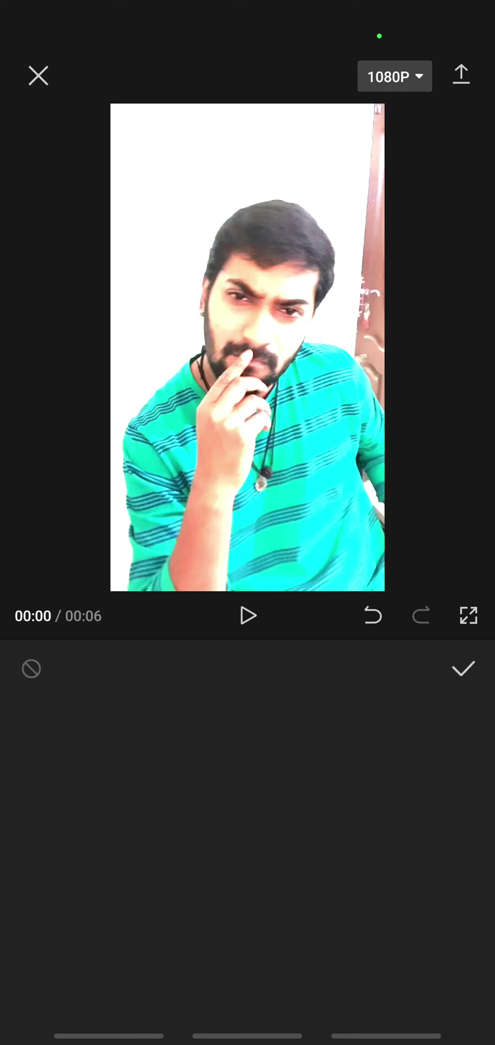
left_click_drag(108, 681, 337, 683)
left_click_drag(223, 680, 48, 688)
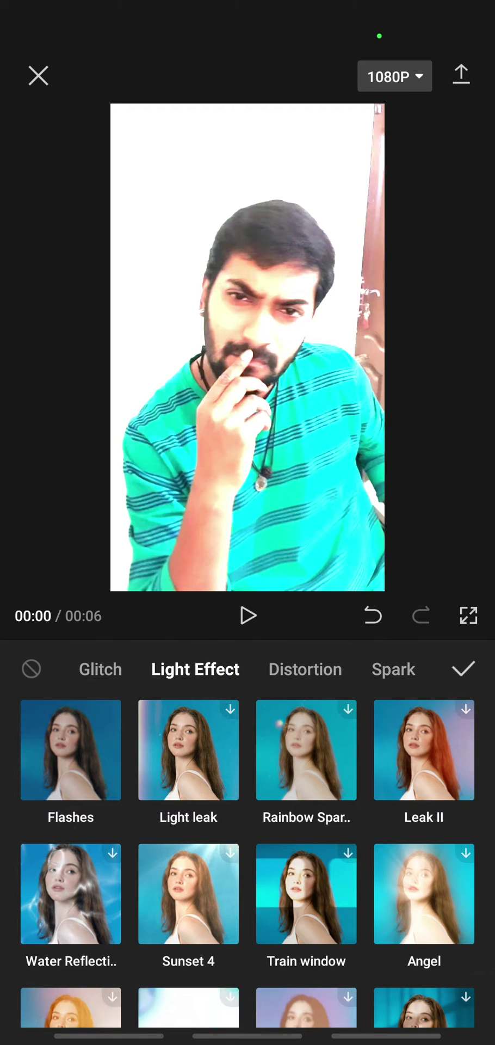
left_click(70, 750)
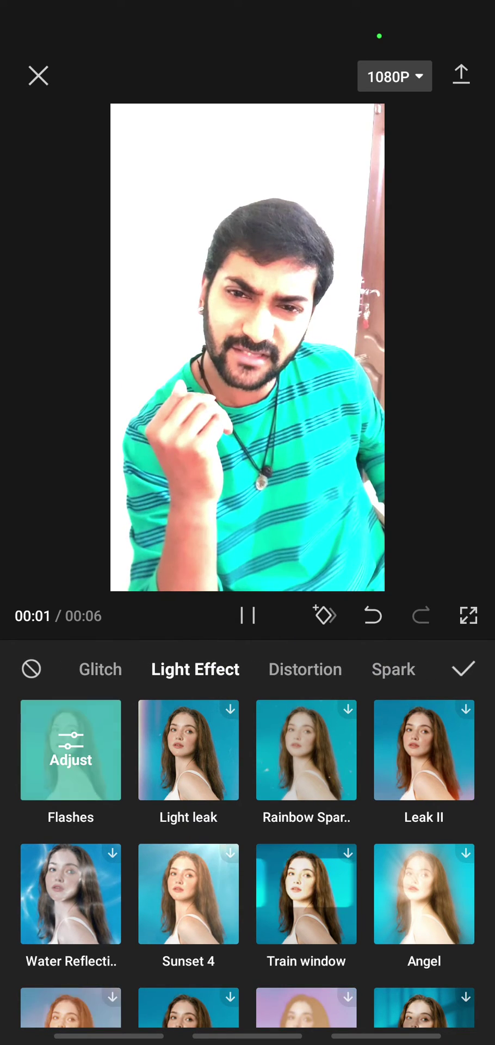
left_click(70, 781)
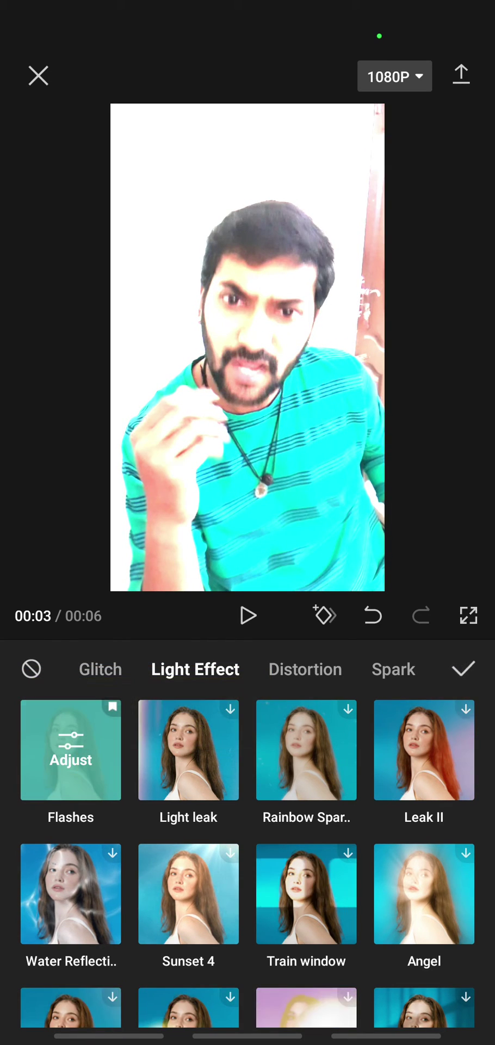
left_click(87, 773)
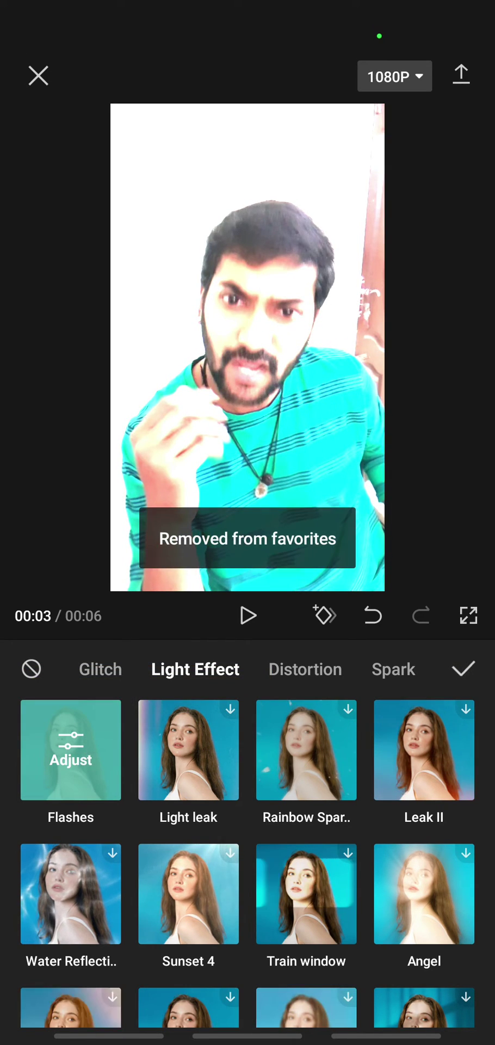
Step: Raise the Flashes effect's speed to 100 and confirm
left_click(70, 750)
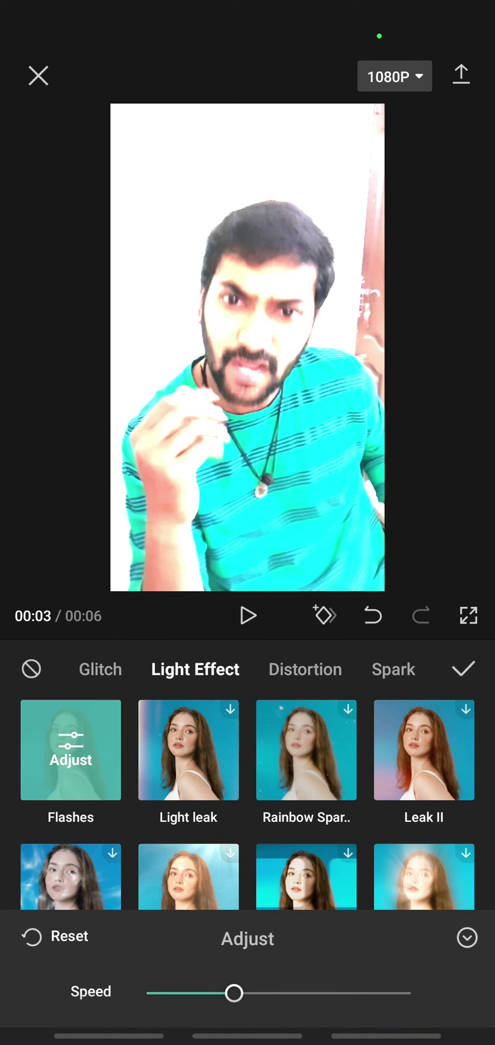
mouse_move(249, 1007)
left_mouse_down()
mouse_move(366, 995)
mouse_move(430, 999)
left_mouse_up()
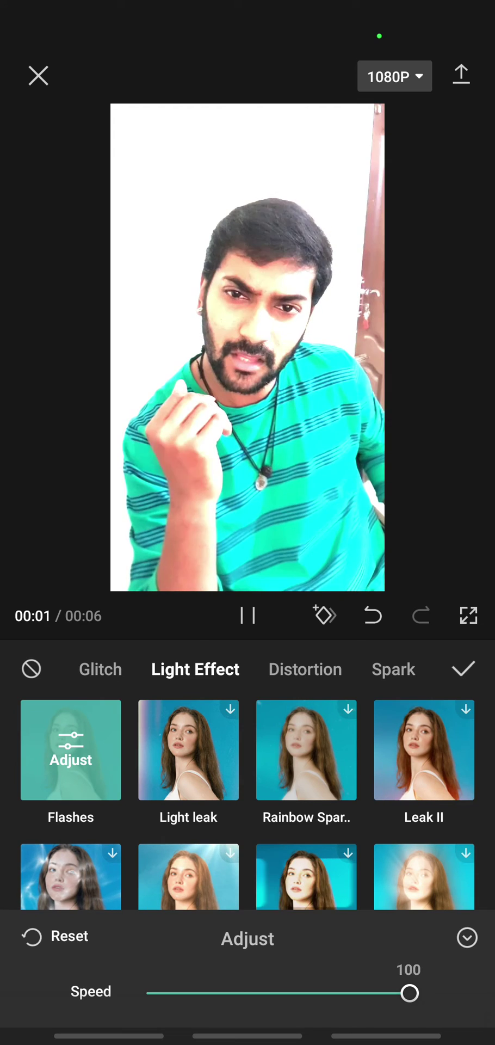
left_click(463, 669)
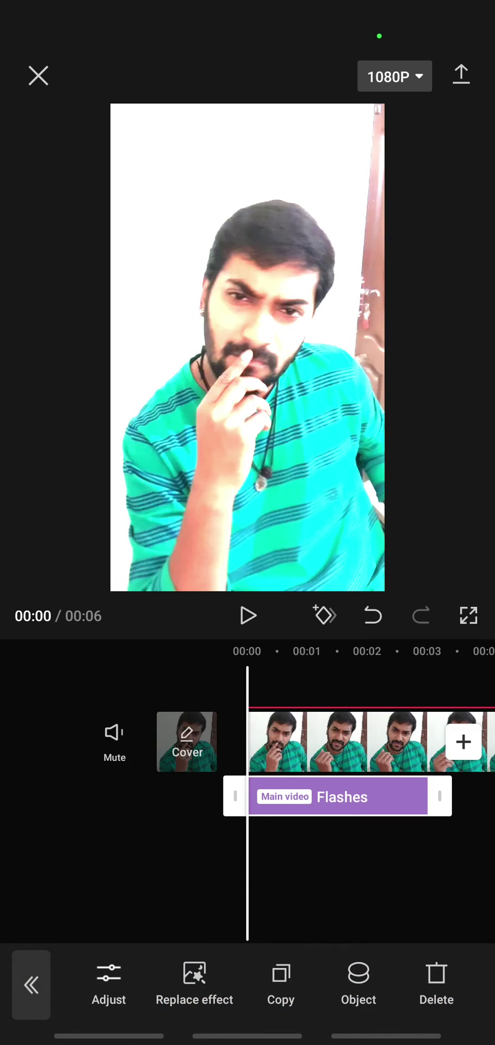
Step: Extend the Flashes effect to the end of the six-second video
left_click_drag(385, 914, 198, 914)
left_click_drag(259, 803, 353, 826)
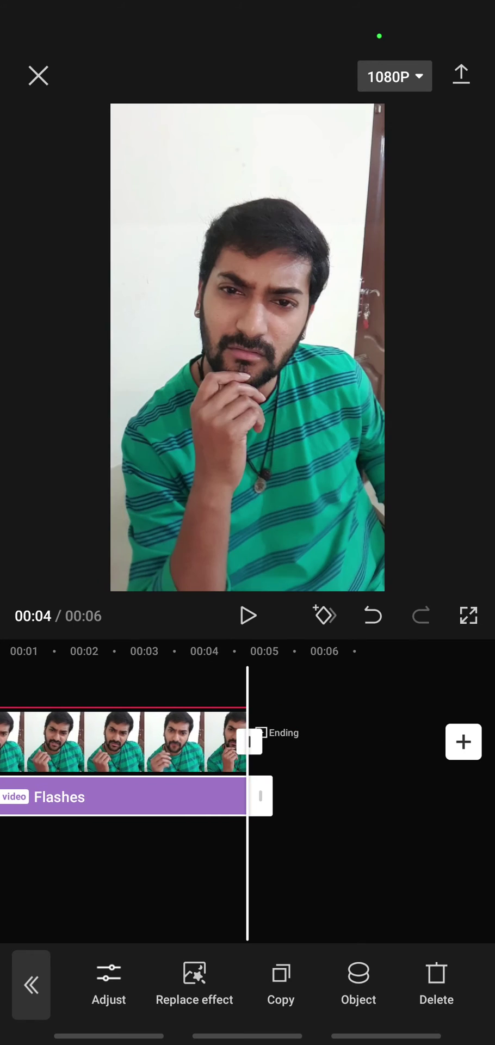
left_click_drag(239, 887, 459, 887)
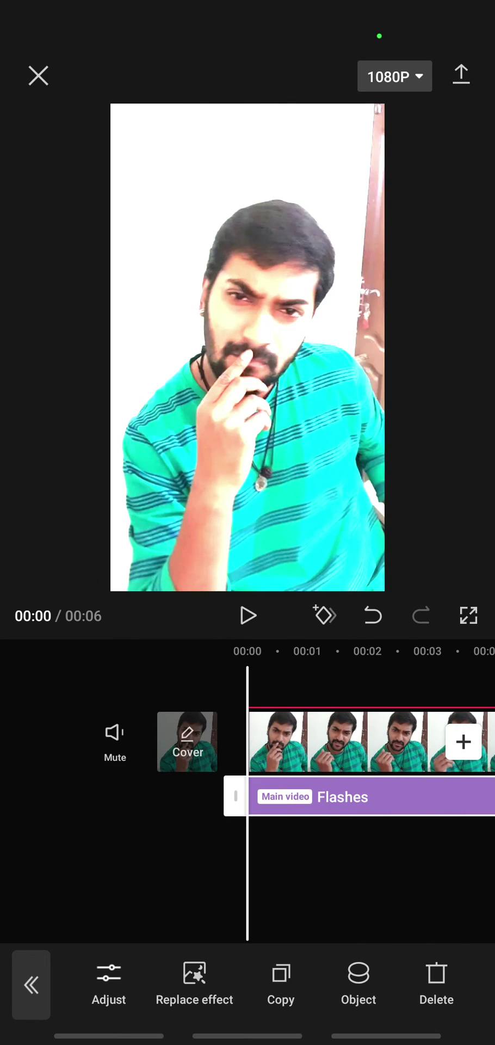
Step: Check the effect's speed setting, then play back the video to preview it
left_click(111, 982)
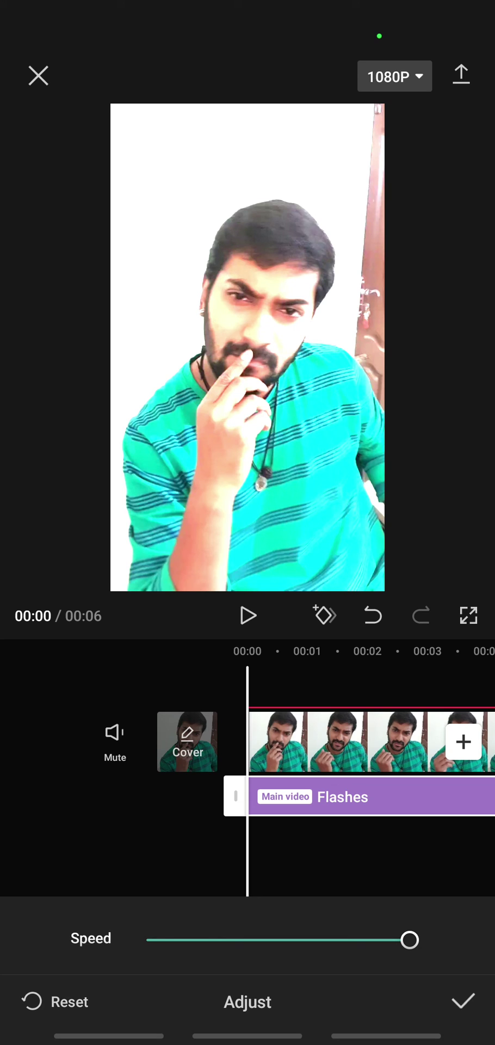
left_click(436, 940)
left_click(463, 1000)
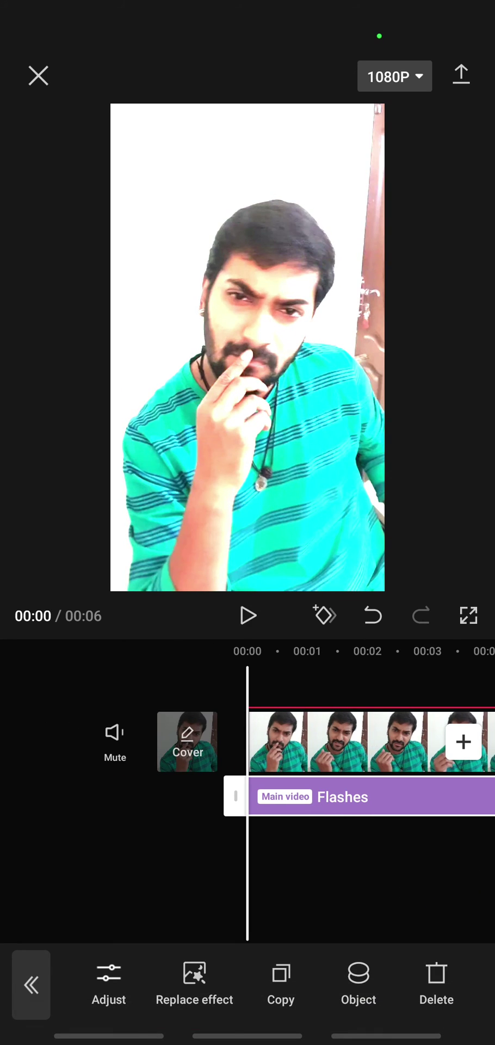
left_click(248, 615)
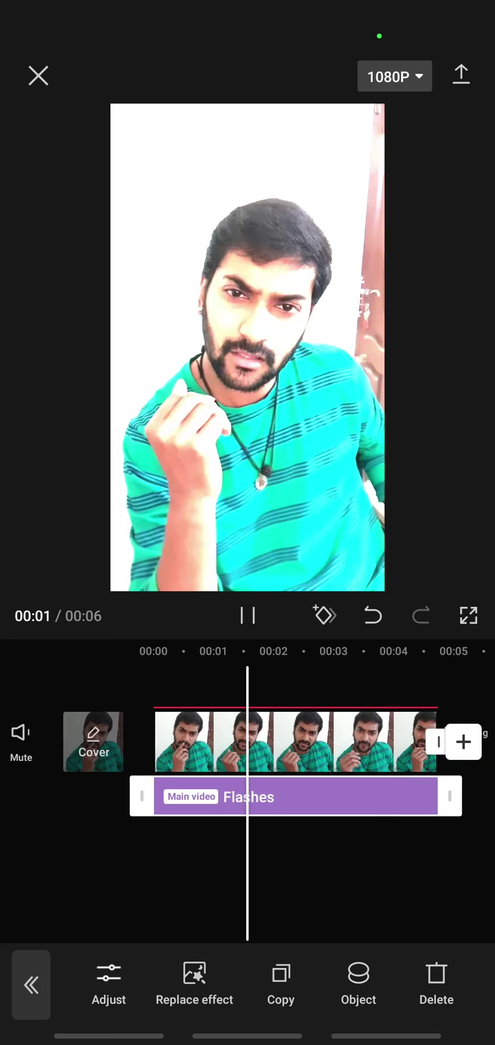